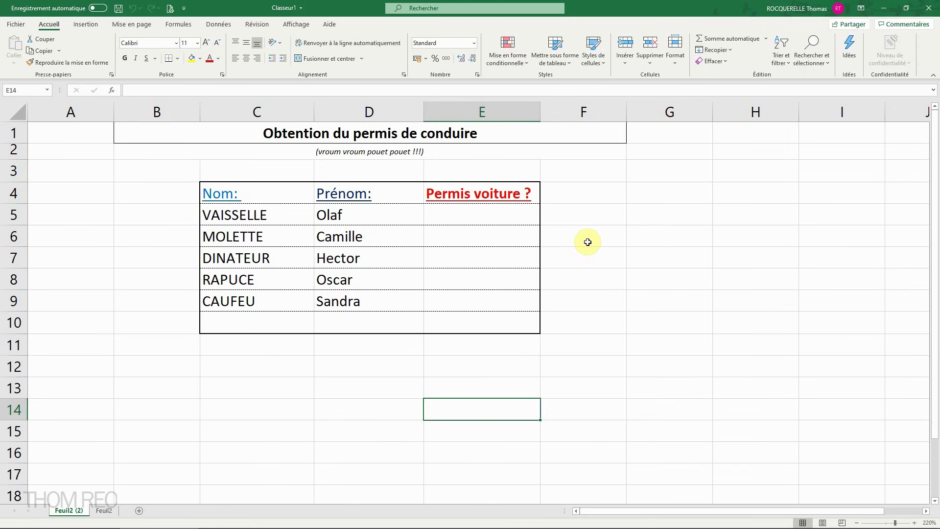
click(481, 213)
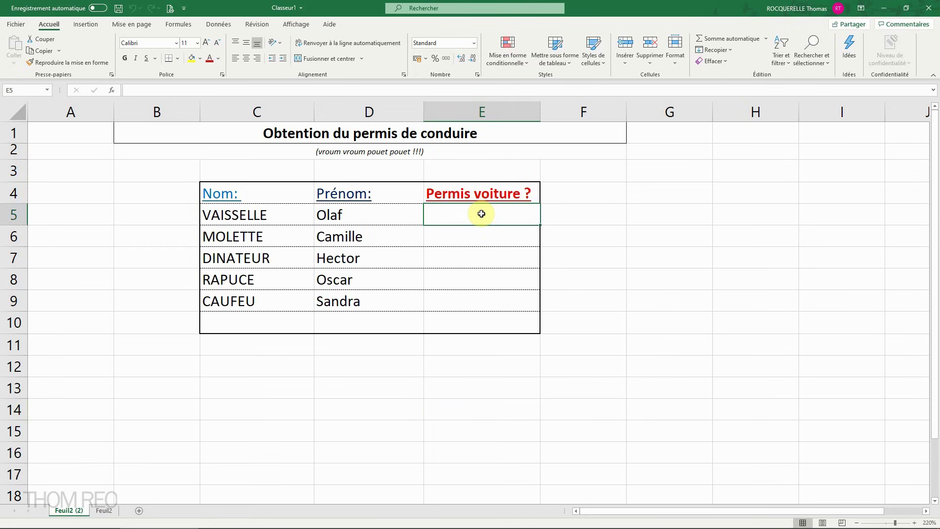
click(478, 238)
click(478, 256)
click(479, 274)
click(478, 300)
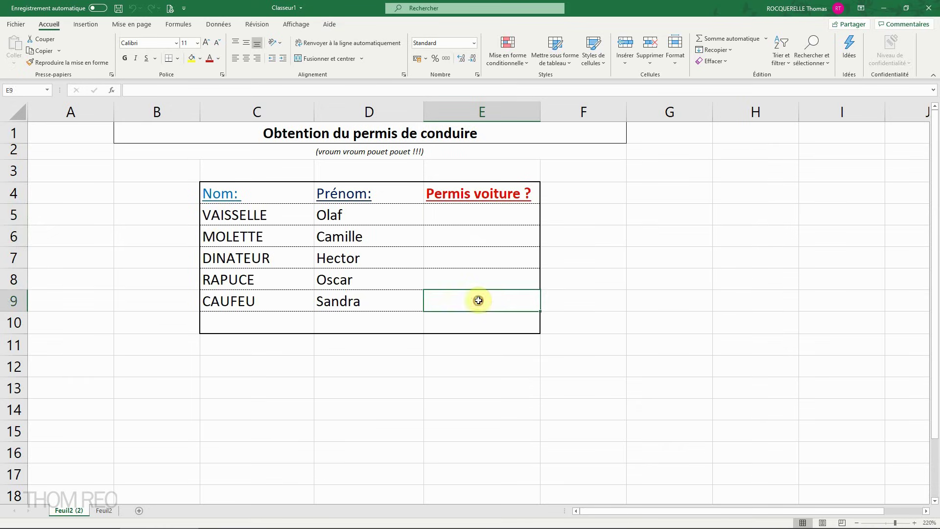
- Add data validation to cell E5 with an in-cell drop-down list whose source is Oui;Non;En formation
key(Up)
key(Up)
key(Up)
key(Up)
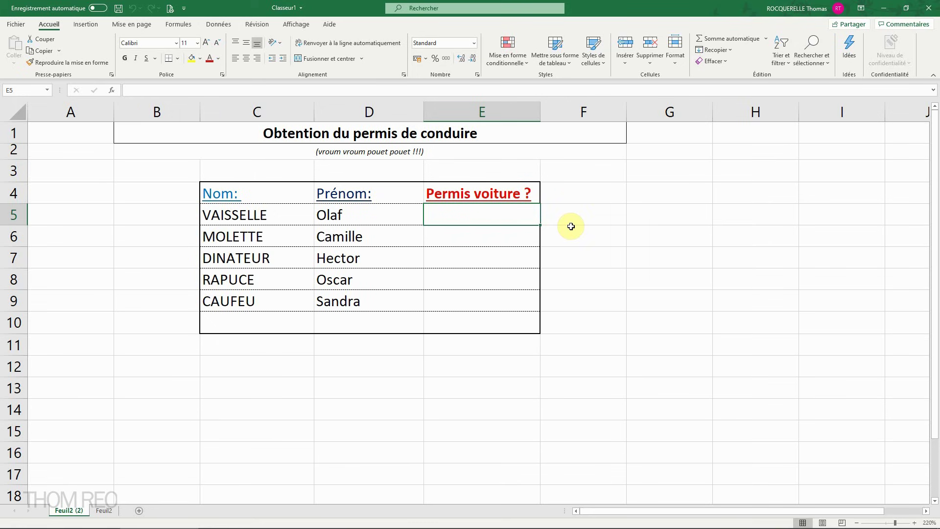
click(225, 27)
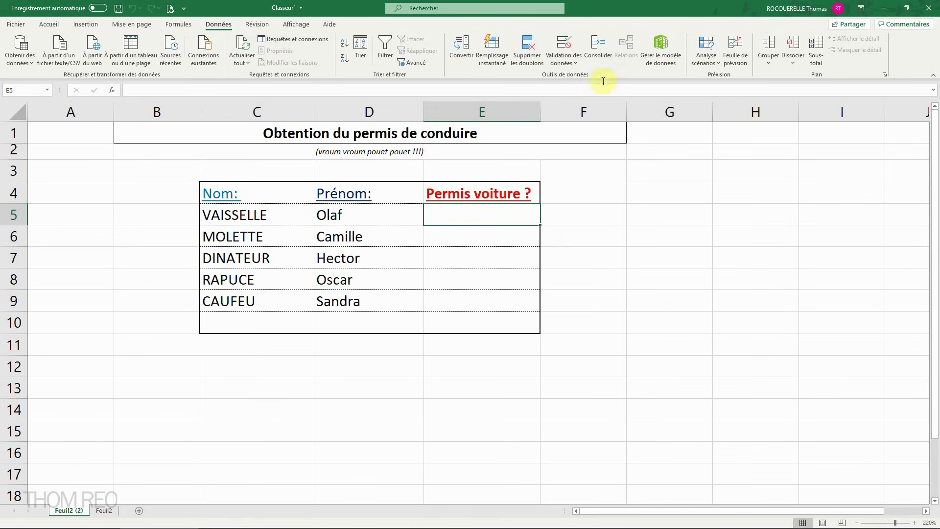
click(561, 64)
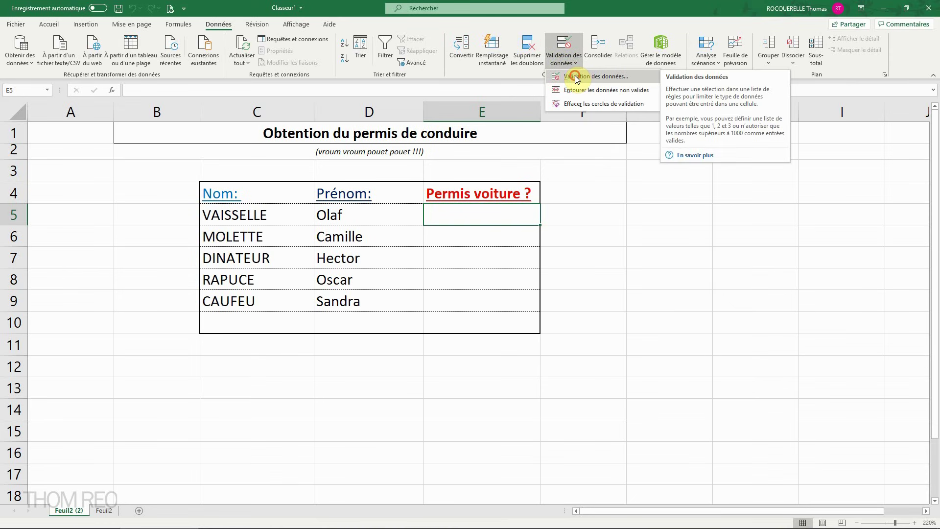
click(574, 75)
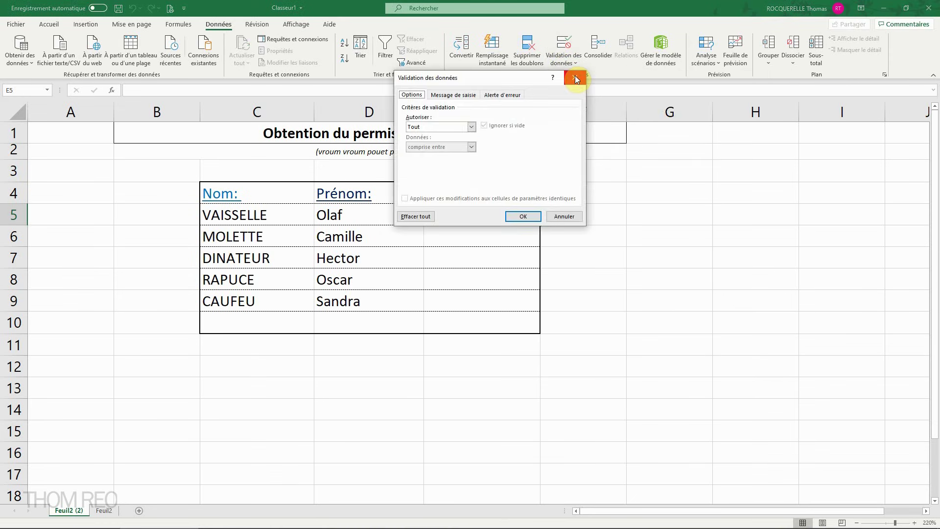
click(431, 127)
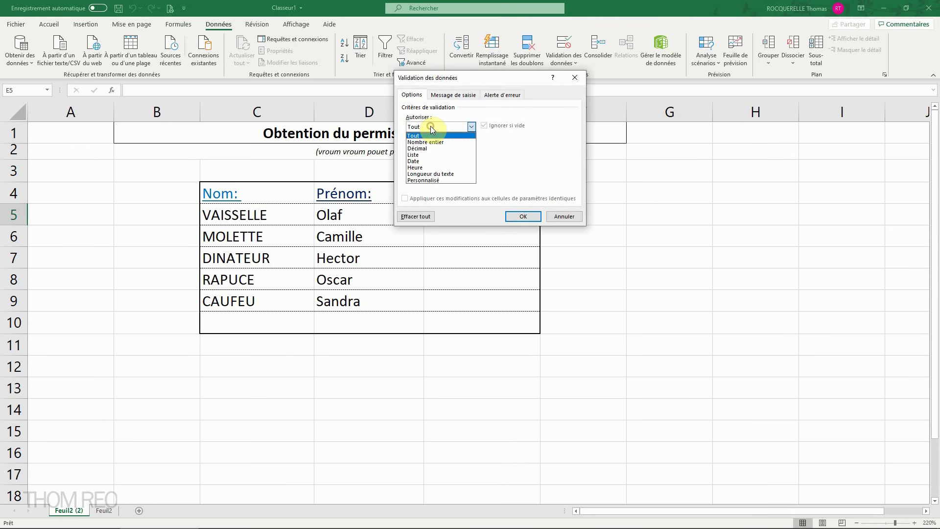
click(428, 155)
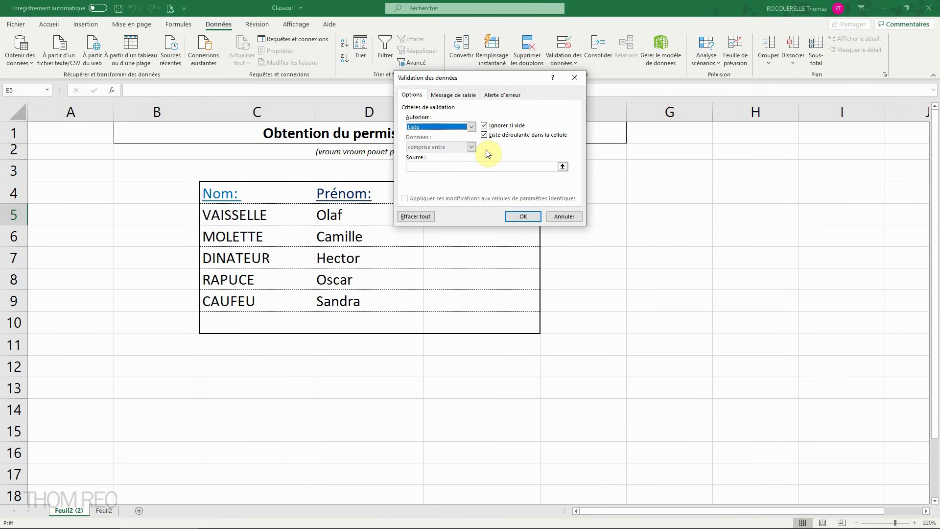
click(428, 167)
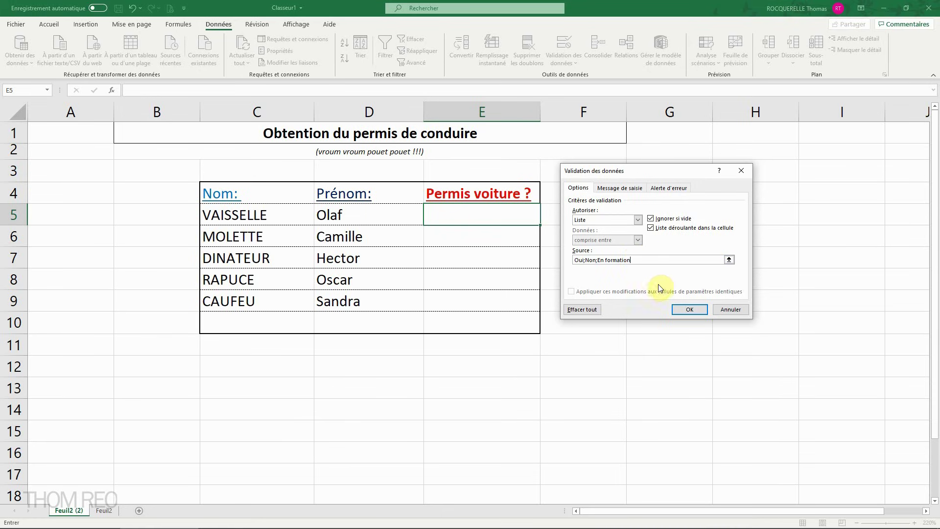
click(690, 310)
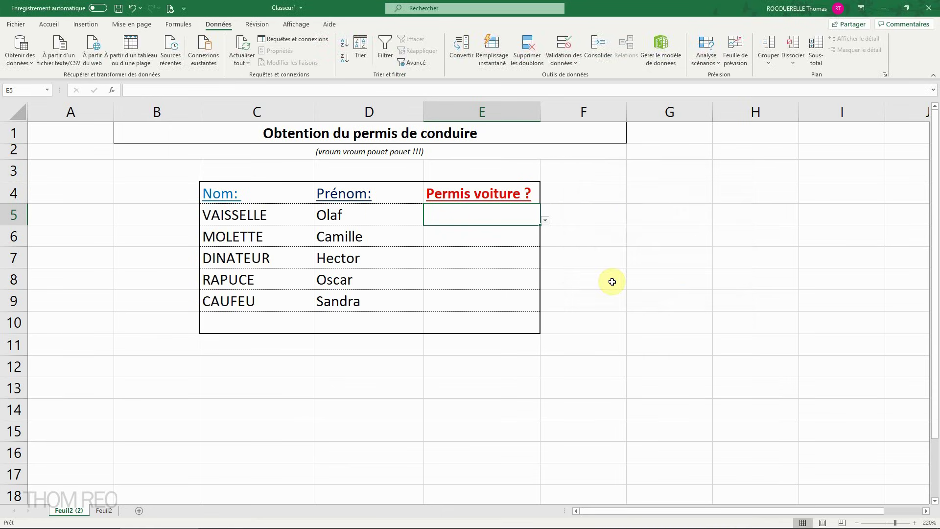
- Choose Non from the drop-down list in E5 and fill the cell down through E9
click(545, 219)
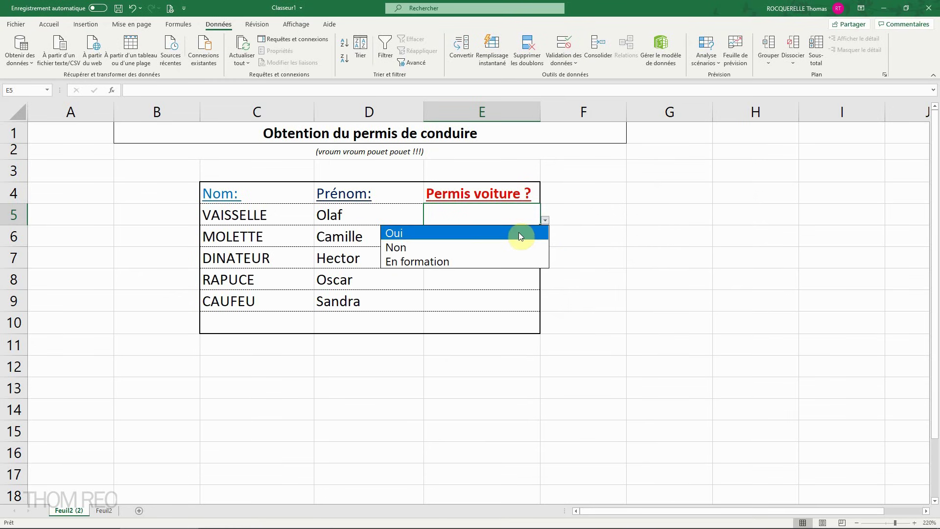
click(480, 245)
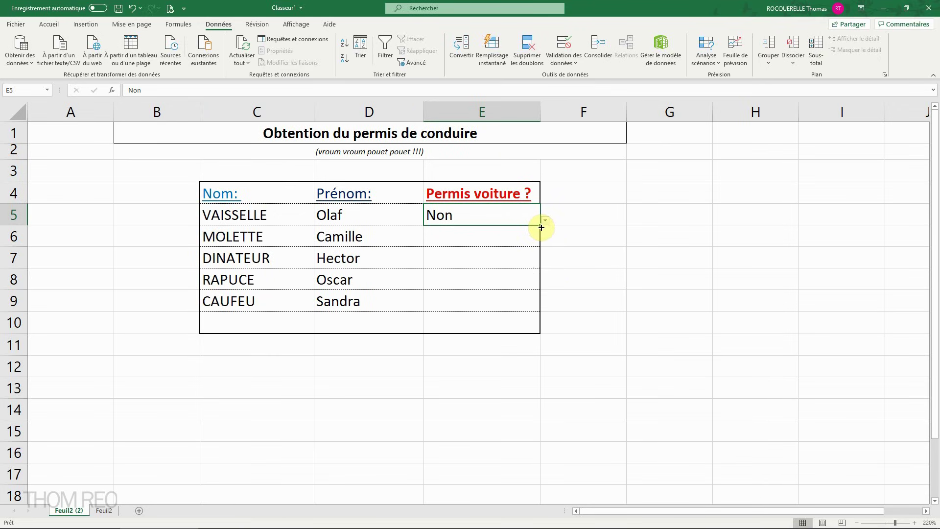
drag(538, 222, 539, 315)
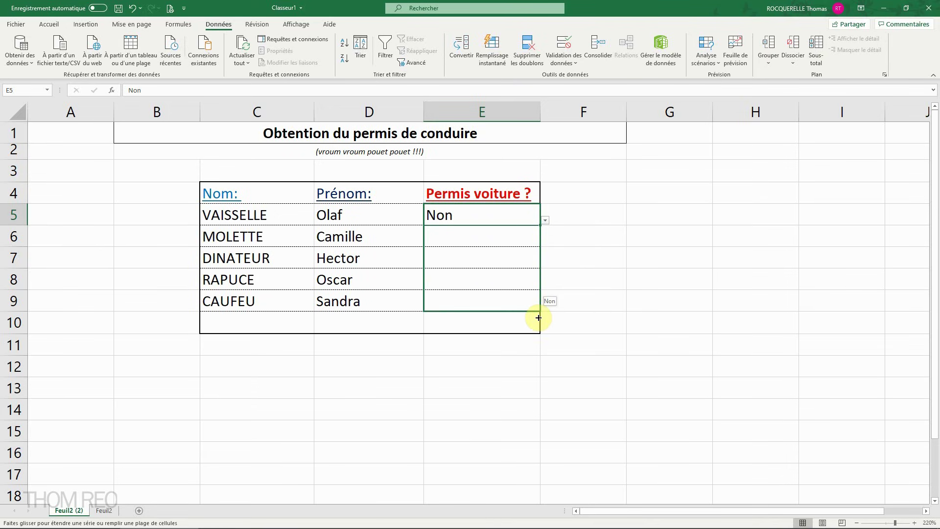
drag(539, 318, 538, 316)
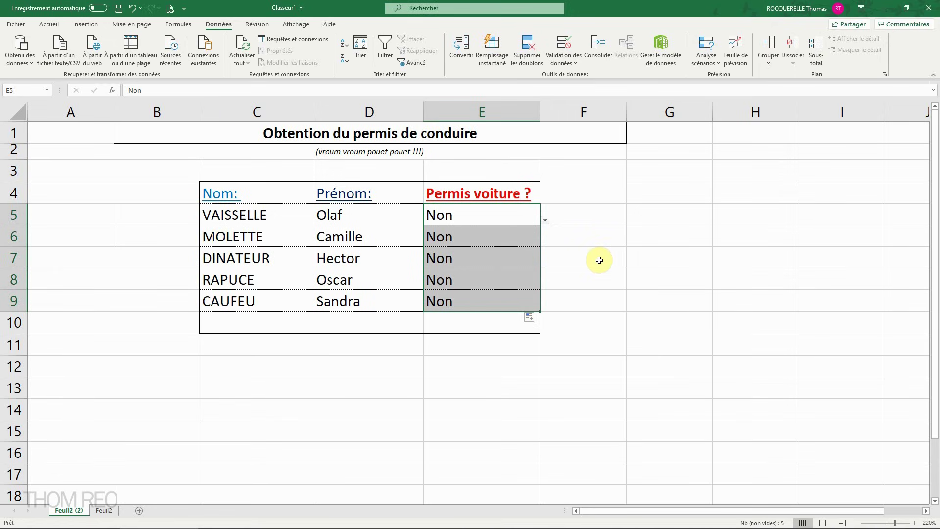
- Use the drop-down lists to set E6 and E8 to Oui, and E7 and E9 to En formation
click(498, 236)
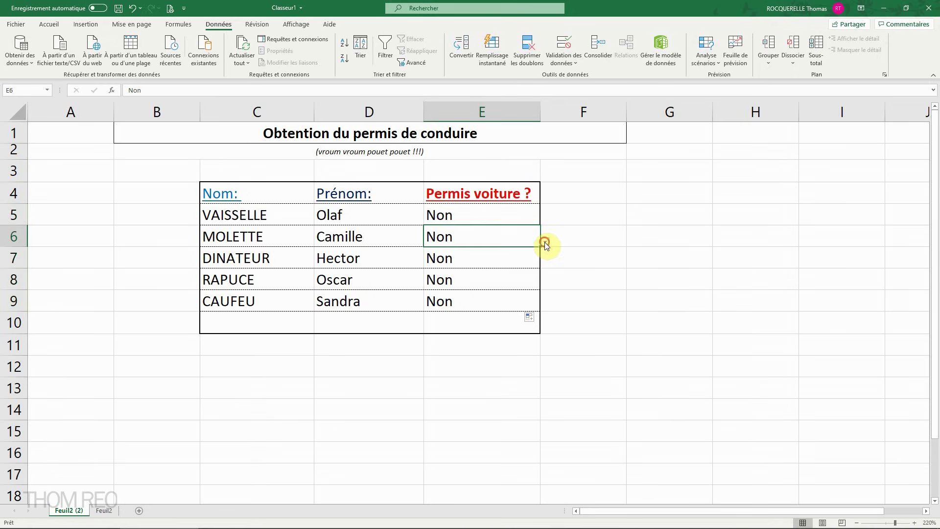
click(545, 242)
click(509, 255)
click(507, 264)
click(545, 265)
click(513, 300)
click(508, 279)
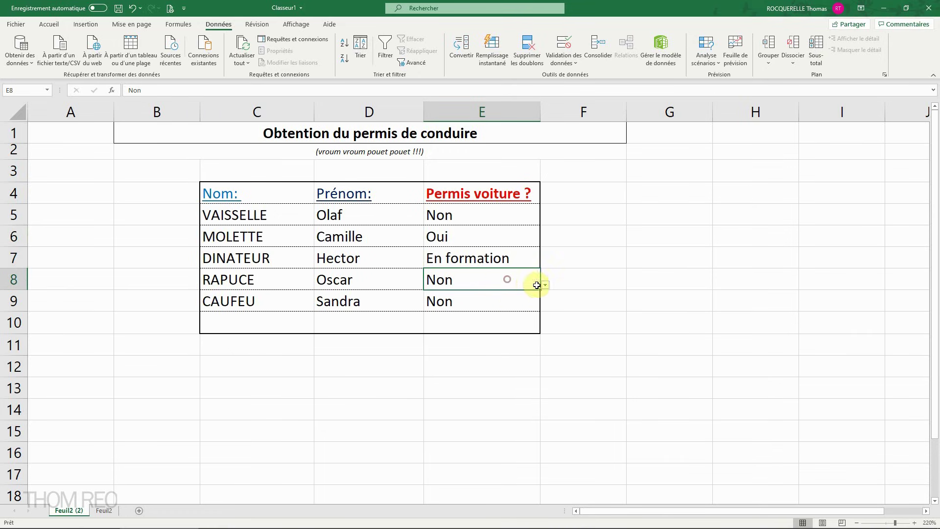
click(544, 284)
click(518, 300)
click(519, 304)
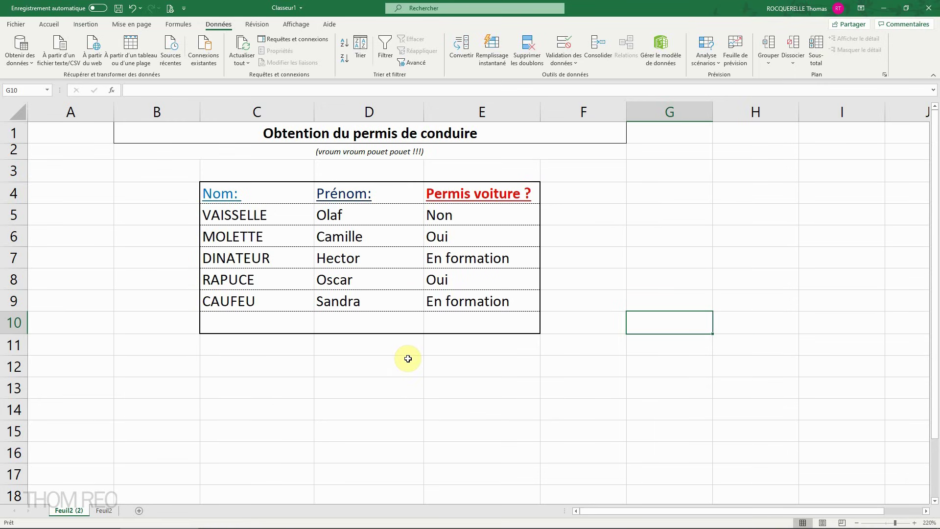
- On sheet Feuil2, start data validation for the Destination cells E5:E10 and set the allowed type to Liste
click(104, 510)
click(325, 421)
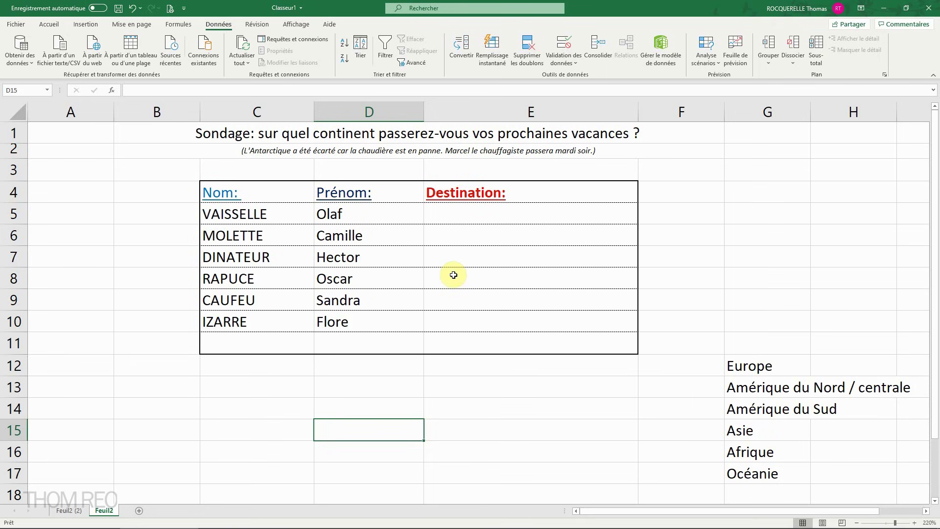
drag(480, 216, 489, 321)
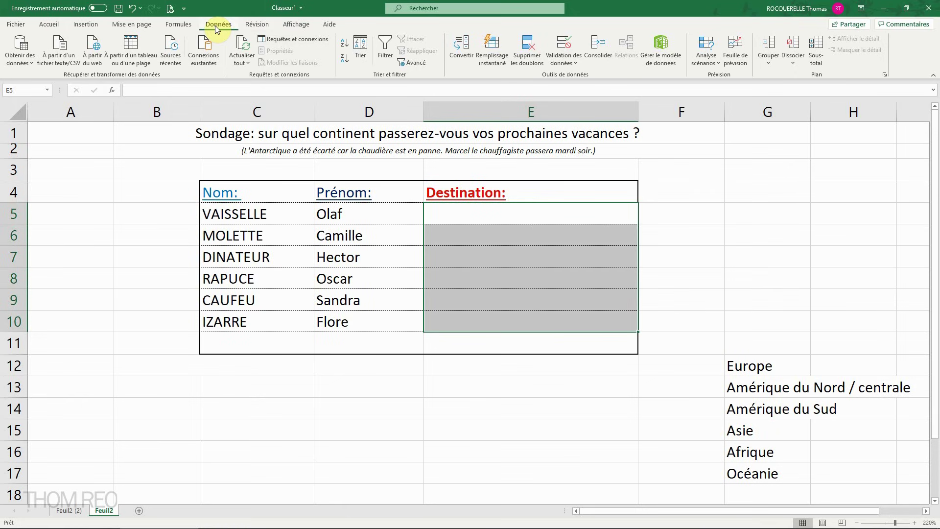
click(565, 64)
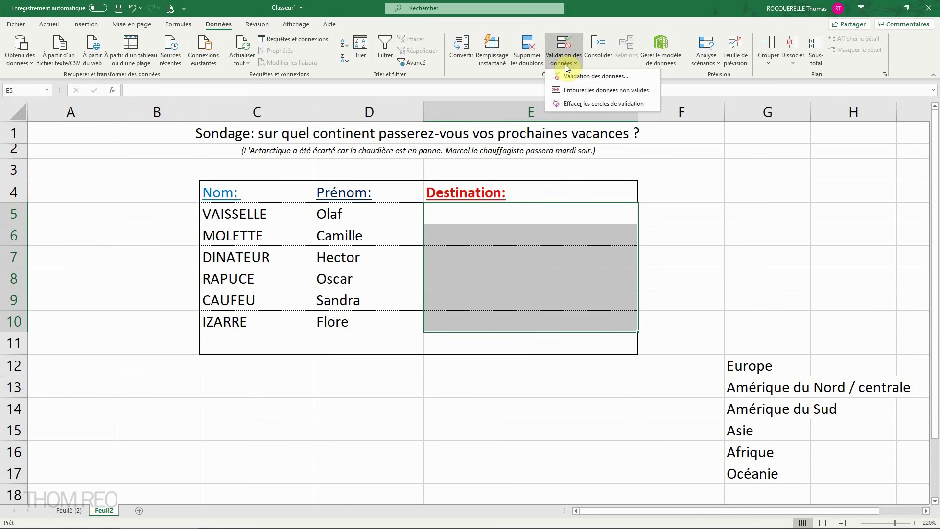
click(575, 77)
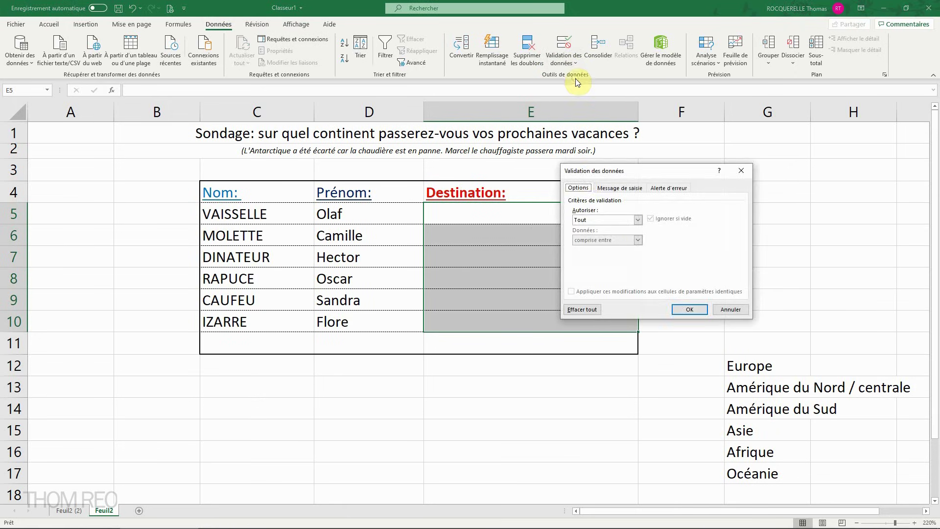
click(588, 224)
click(589, 249)
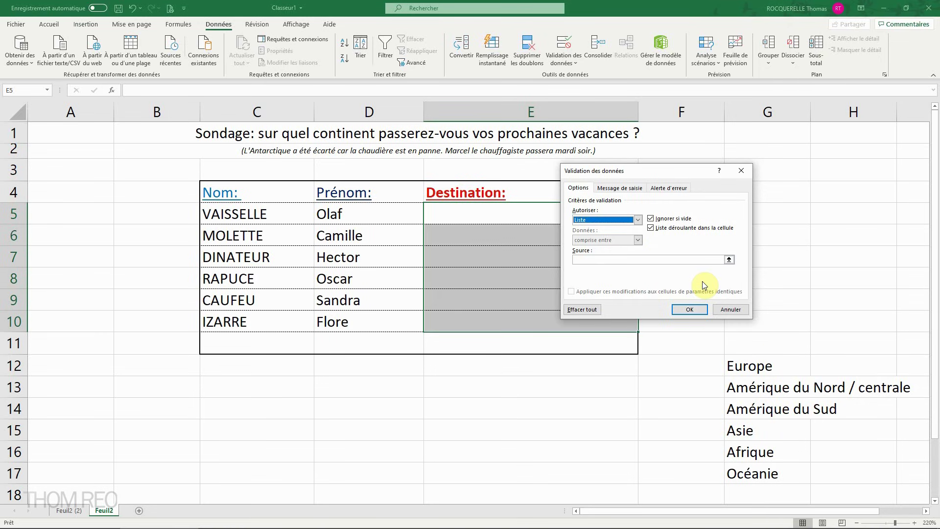
- Set the validation list source to the continent range =$G$12:$G$17 and apply the rule
click(729, 260)
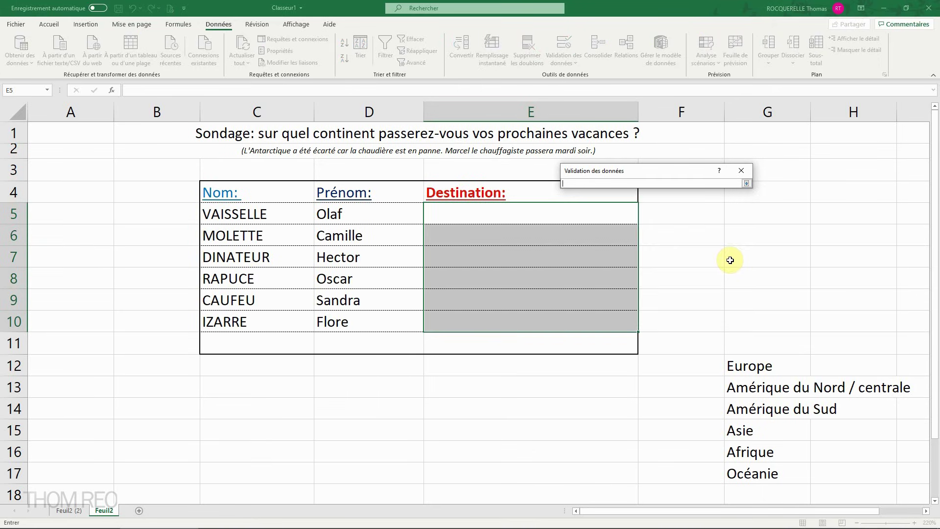
click(748, 374)
drag(747, 375, 758, 475)
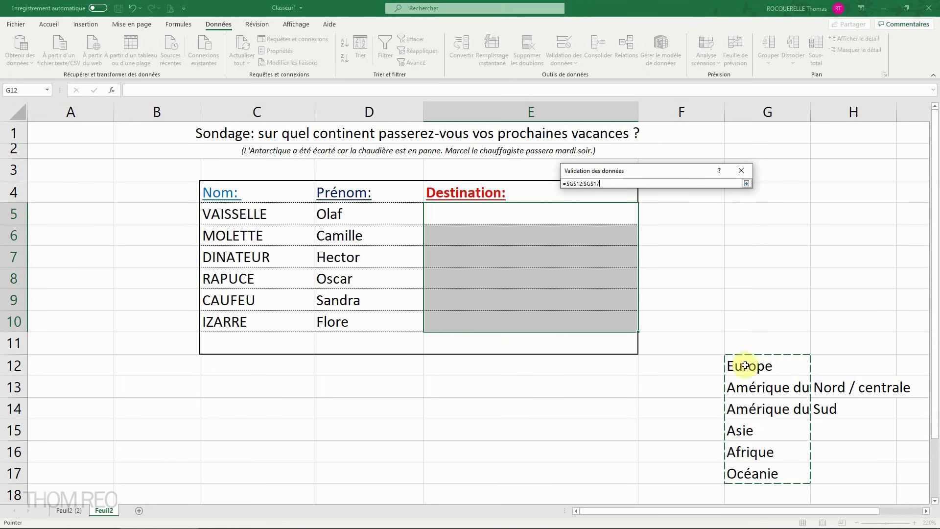
click(746, 184)
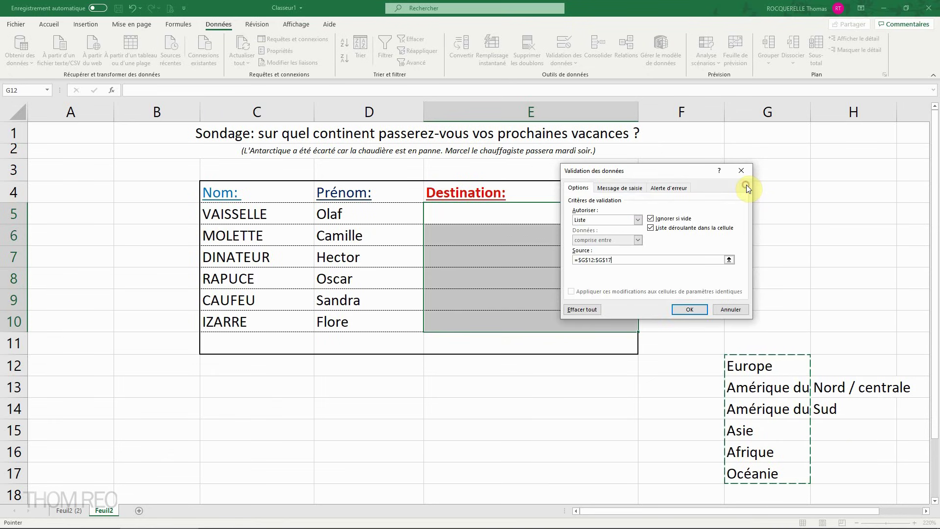
click(688, 309)
click(551, 210)
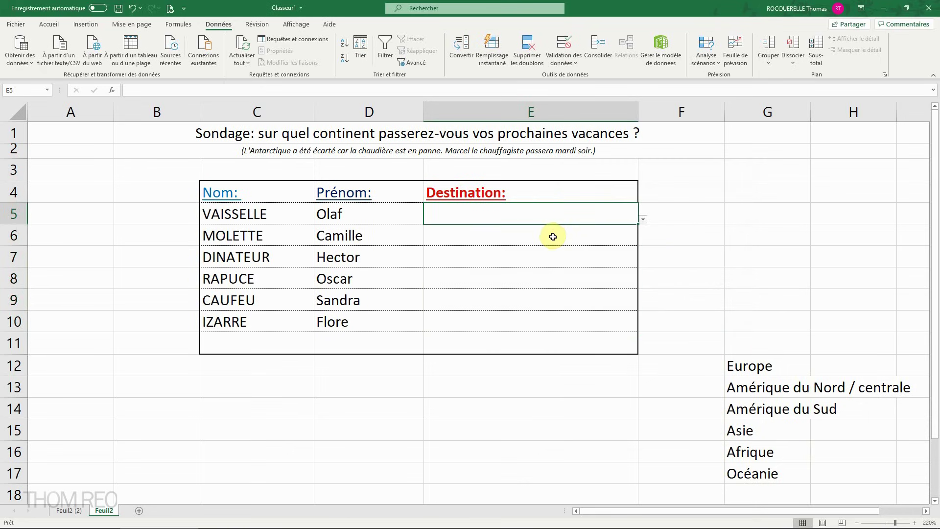
click(554, 238)
click(556, 259)
click(563, 278)
- From the Destination drop-down lists, set E5 to Europe, E6 to Amérique du Nord / centrale and E7 to Amérique du Sud
click(558, 211)
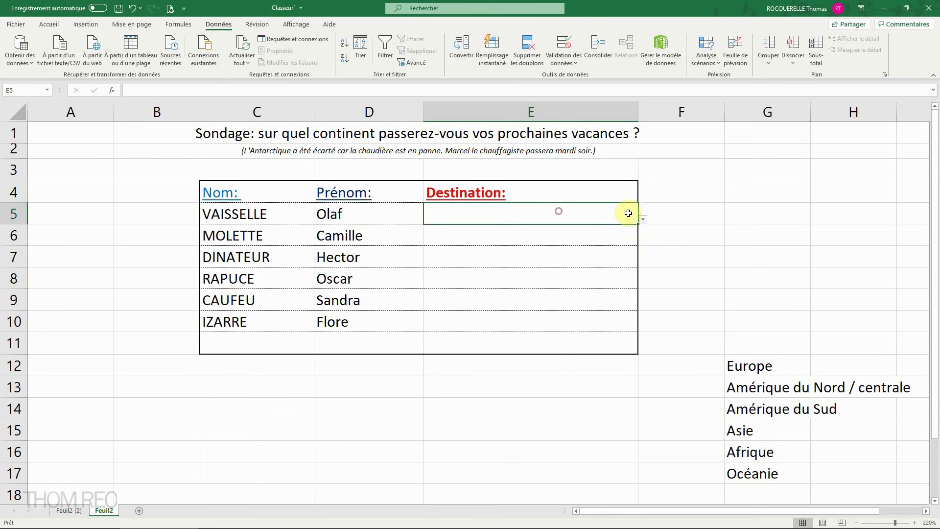
click(643, 219)
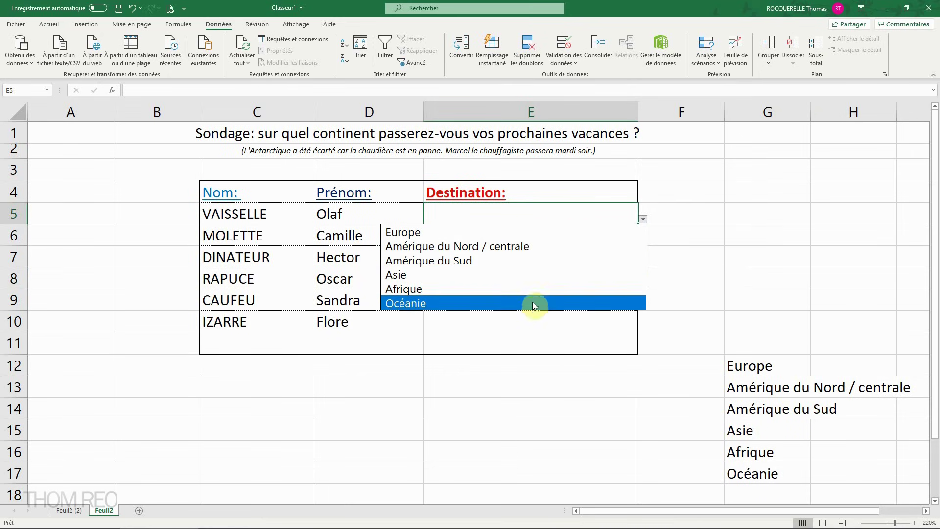
click(532, 231)
click(635, 235)
click(644, 240)
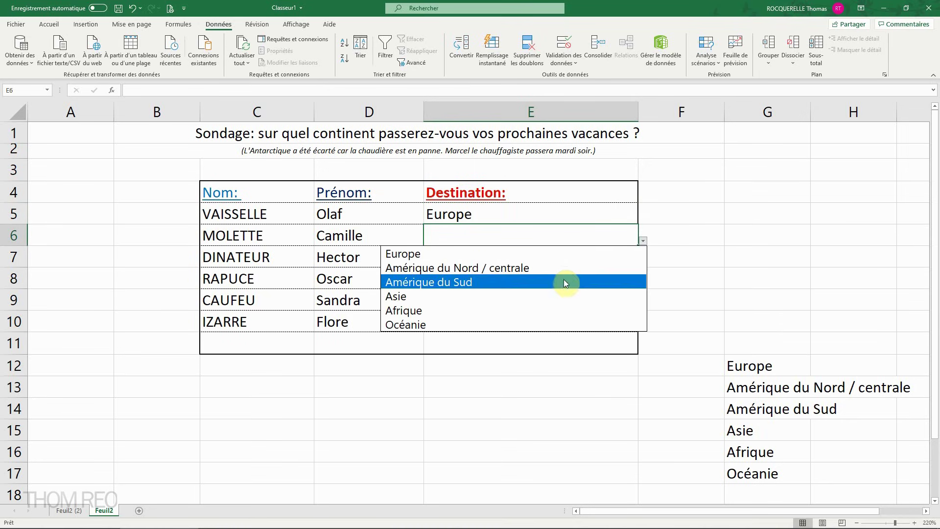
click(562, 268)
click(582, 258)
click(642, 263)
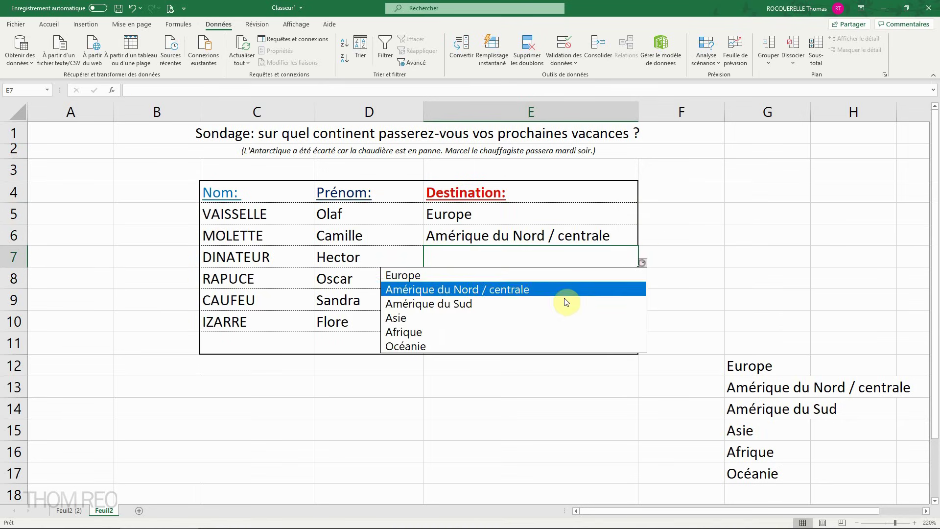
click(563, 304)
- From the Destination drop-down lists, set E8 to Amérique du Nord / centrale, E9 to Asie and E10 to Afrique
click(616, 279)
click(642, 287)
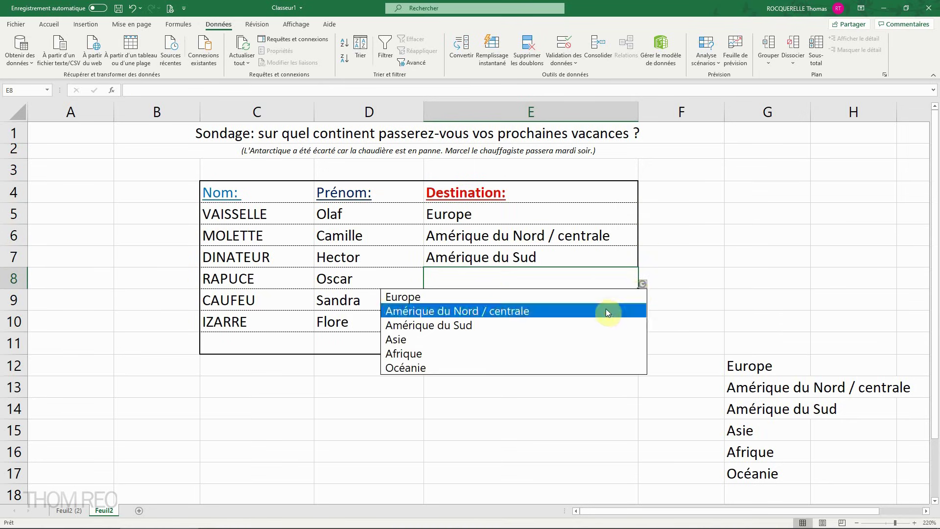
click(603, 309)
click(550, 301)
click(643, 306)
click(570, 360)
click(537, 324)
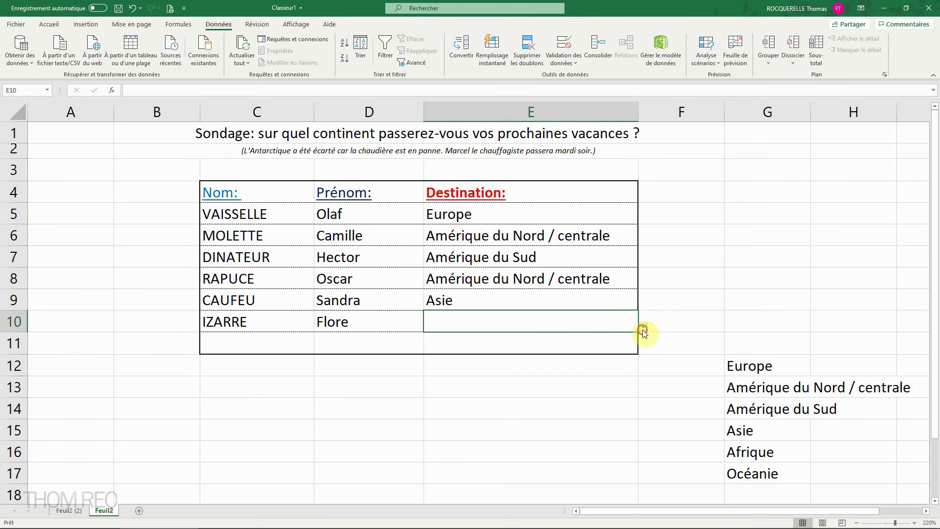
click(643, 326)
click(560, 397)
click(573, 414)
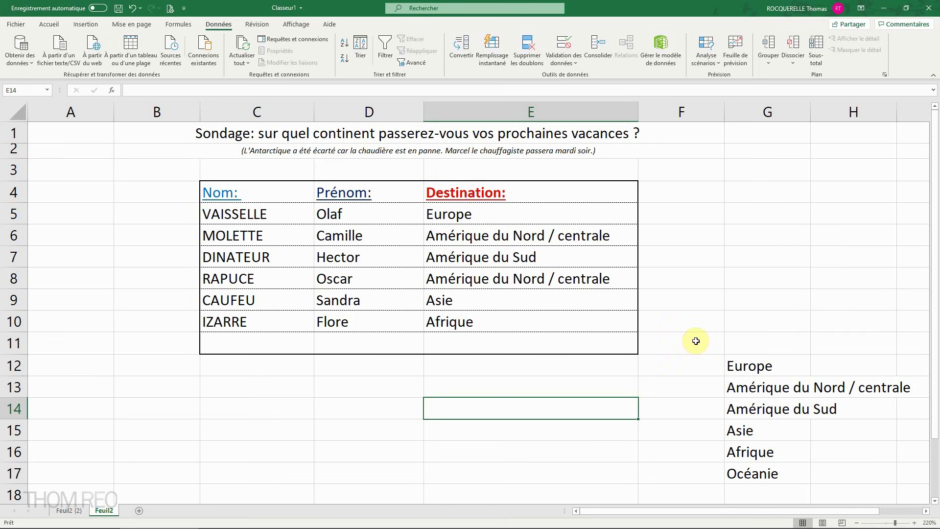
- Return to the driving licence table on sheet Feuil2 (2)
click(69, 511)
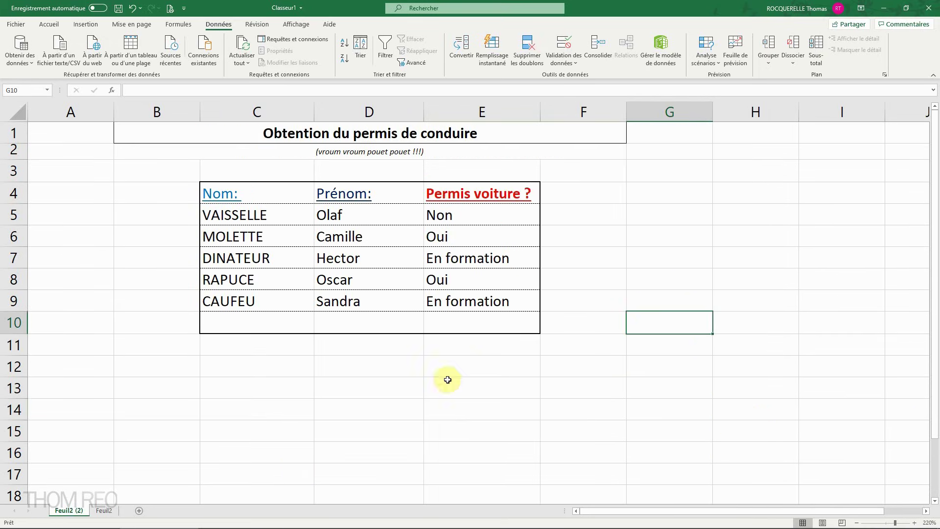